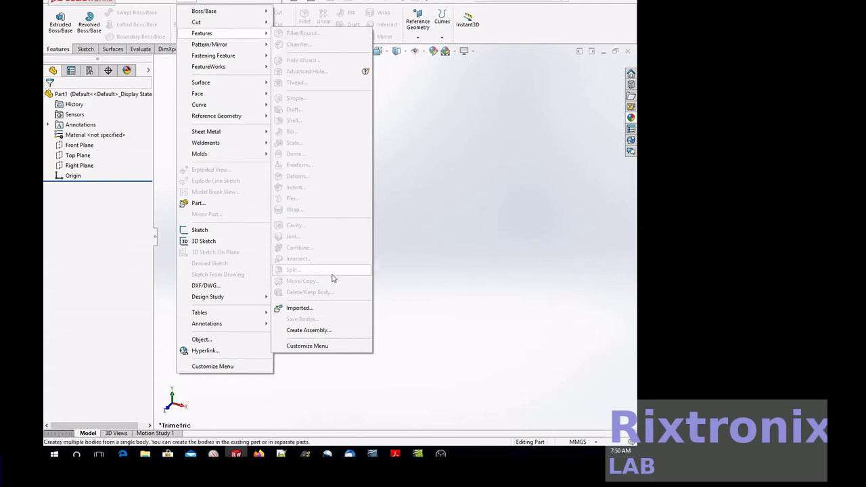
Import all eleven SolarInverter555_PCBV1 STL files from the Solar Inverter 555 folder into the part
click(331, 307)
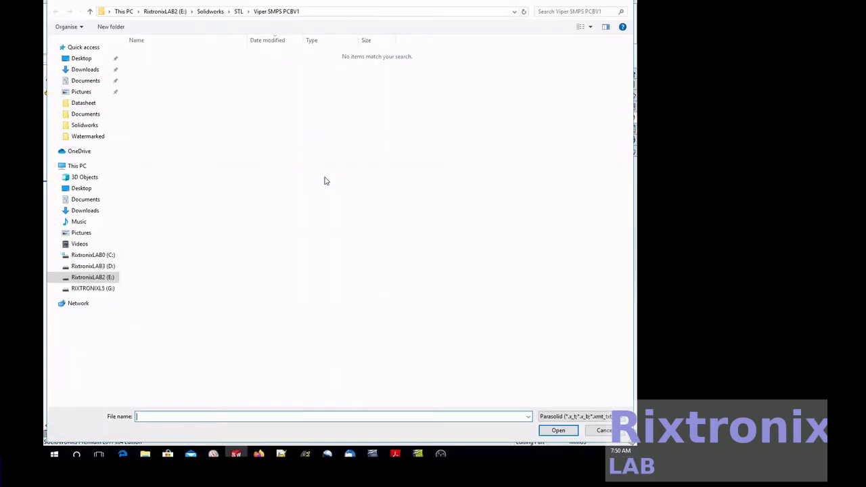
click(239, 12)
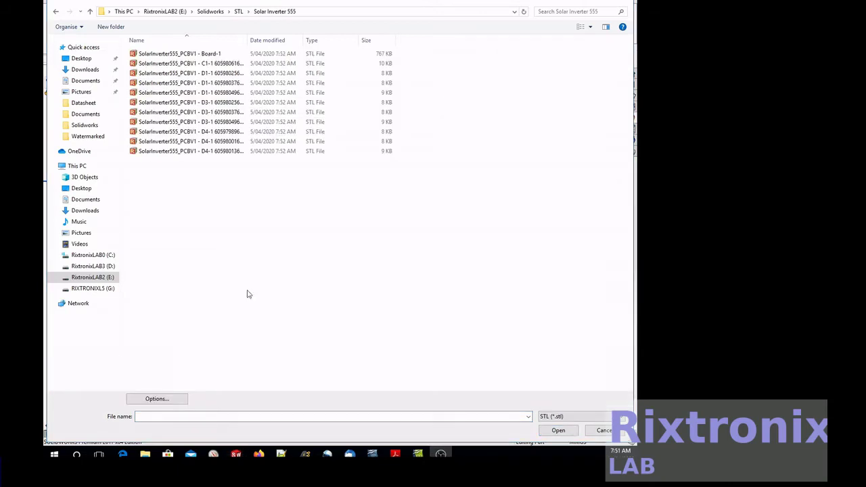
click(222, 54)
ctrl+click(225, 63)
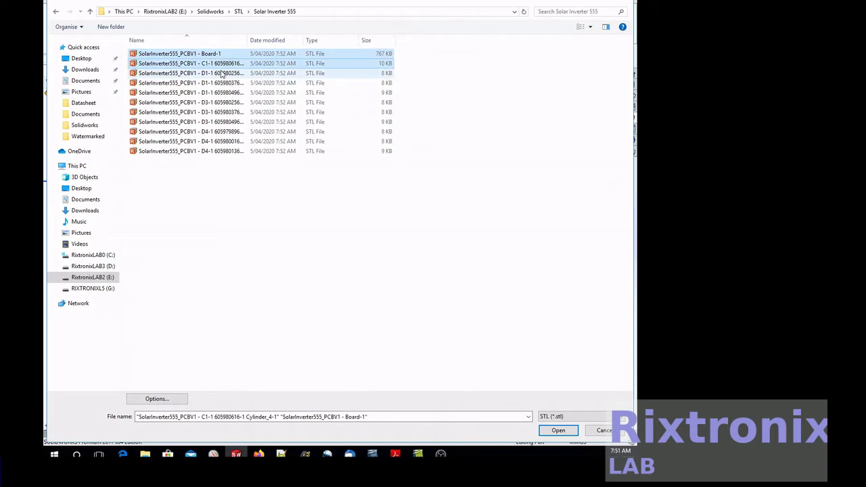
ctrl+click(221, 73)
ctrl+click(219, 83)
ctrl+click(217, 93)
ctrl+click(215, 102)
ctrl+click(214, 111)
ctrl+click(213, 122)
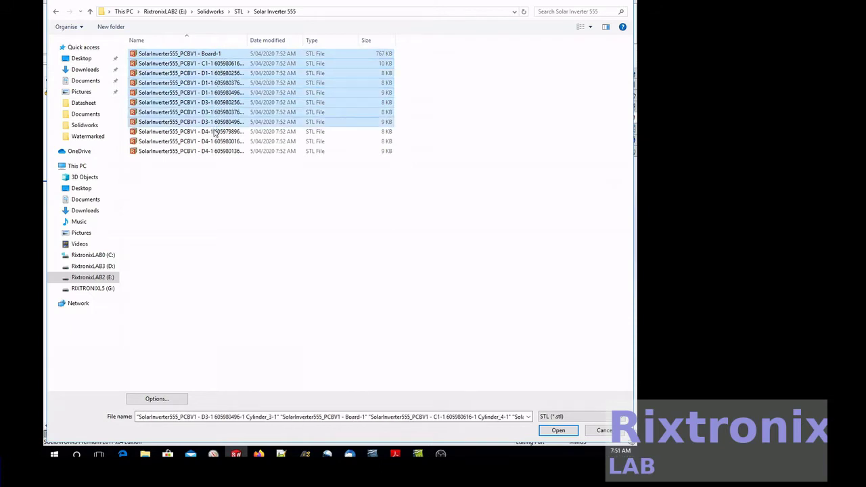
ctrl+click(213, 131)
ctrl+click(213, 141)
ctrl+click(214, 151)
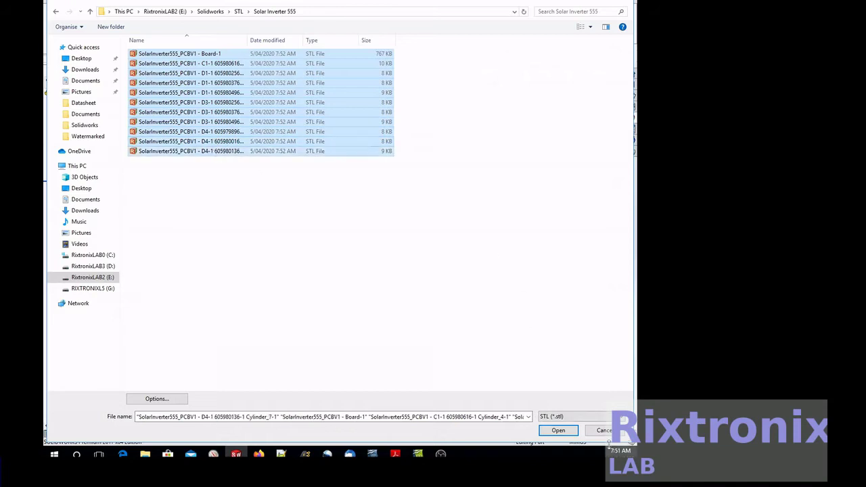
click(558, 430)
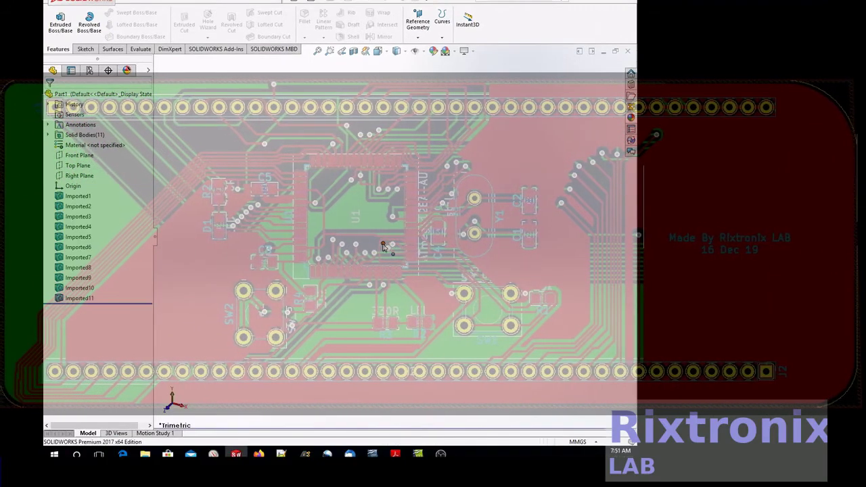
Extend the Front Plane's borders on all four sides so they reach well beyond the imported circuit board
right_click(558, 144)
click(558, 180)
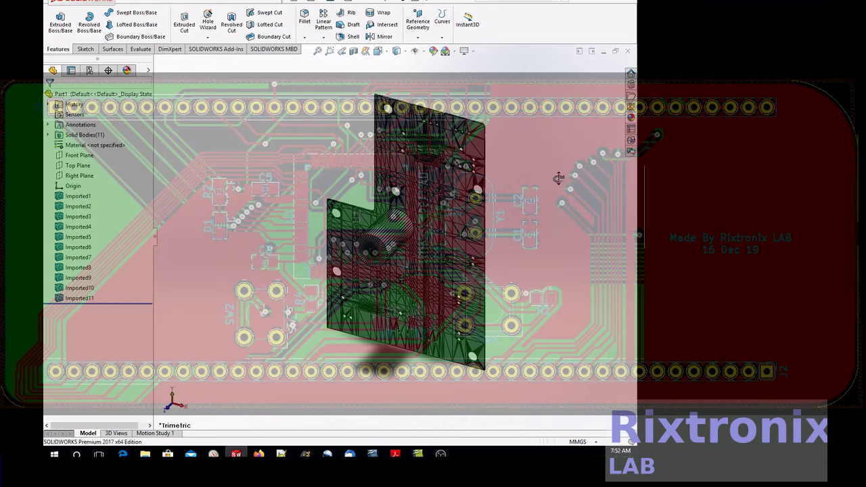
drag(536, 182, 232, 103)
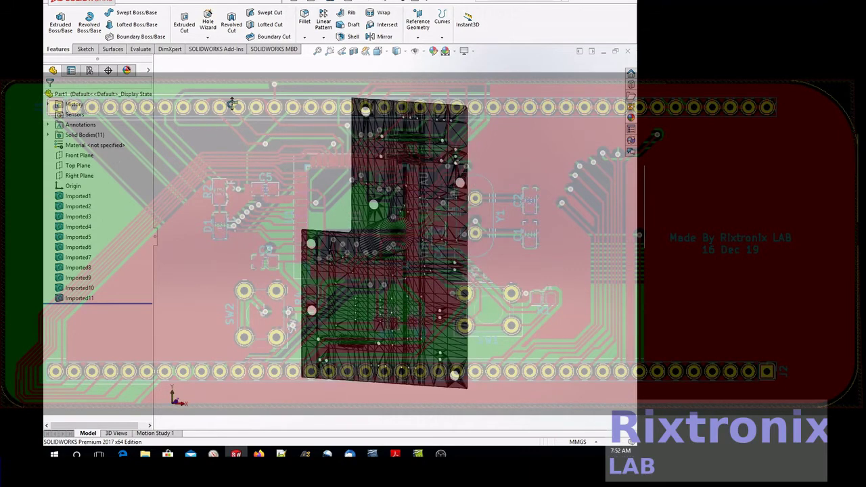
middle_drag(232, 104, 228, 79)
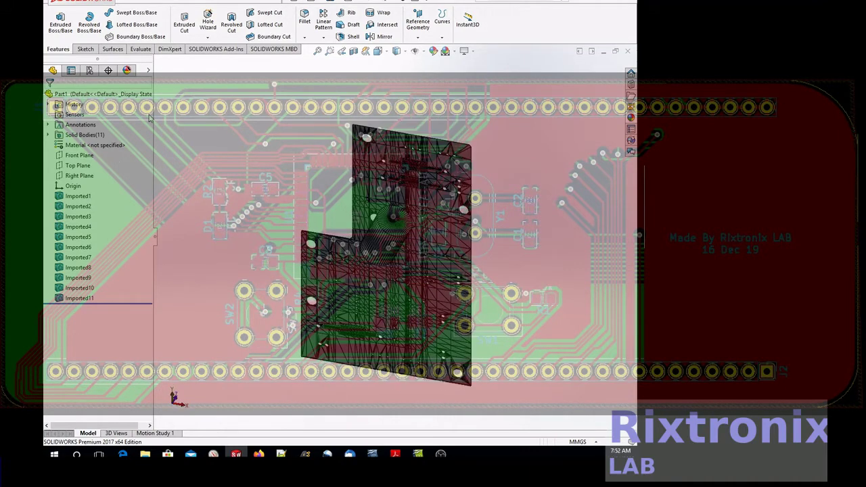
click(82, 155)
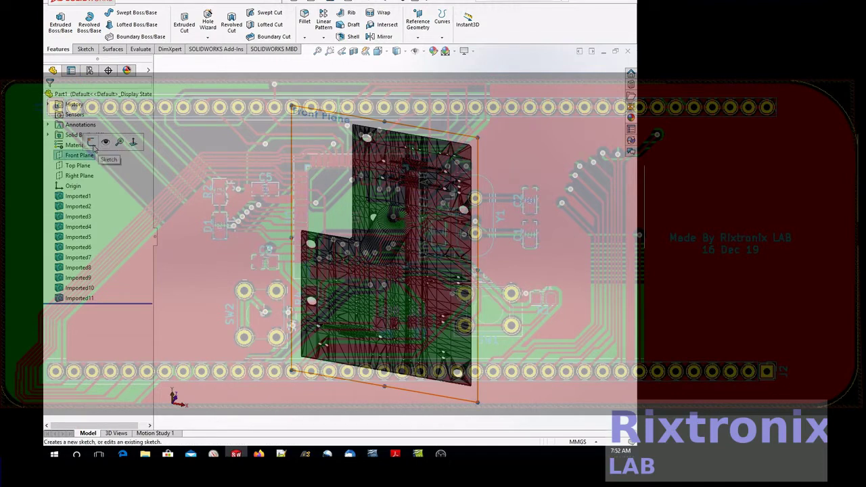
click(135, 143)
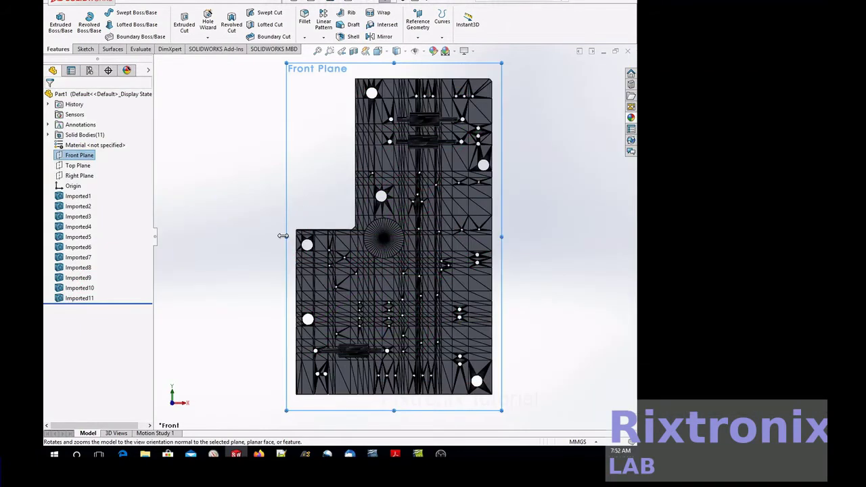
drag(283, 235, 234, 236)
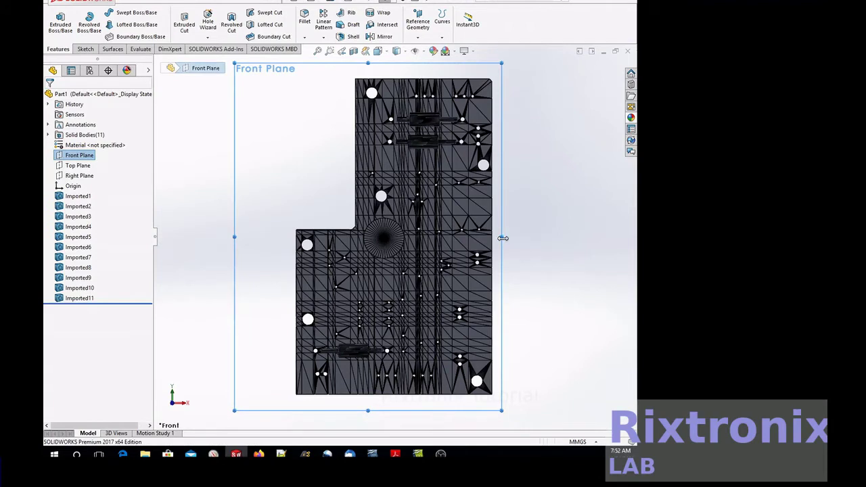
drag(509, 238, 566, 237)
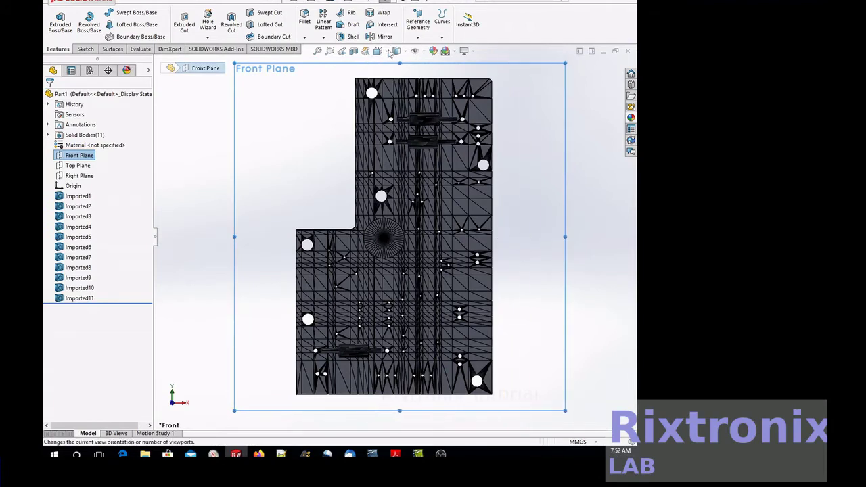
drag(400, 61, 400, 50)
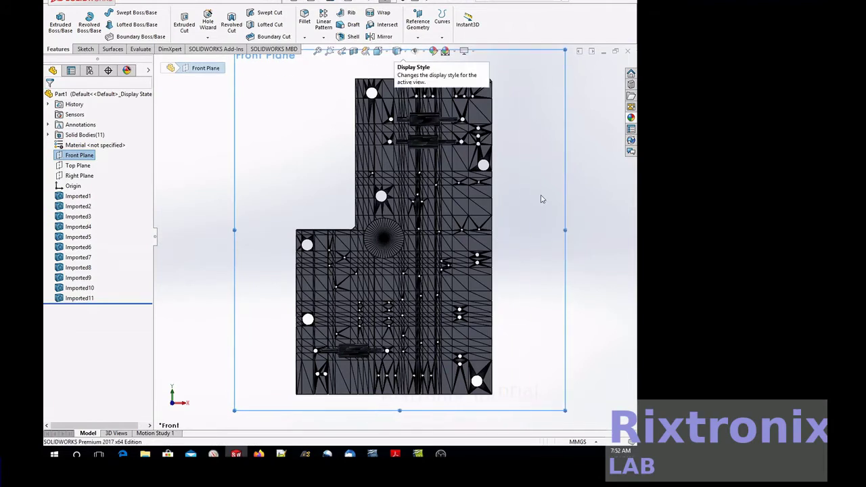
key(f)
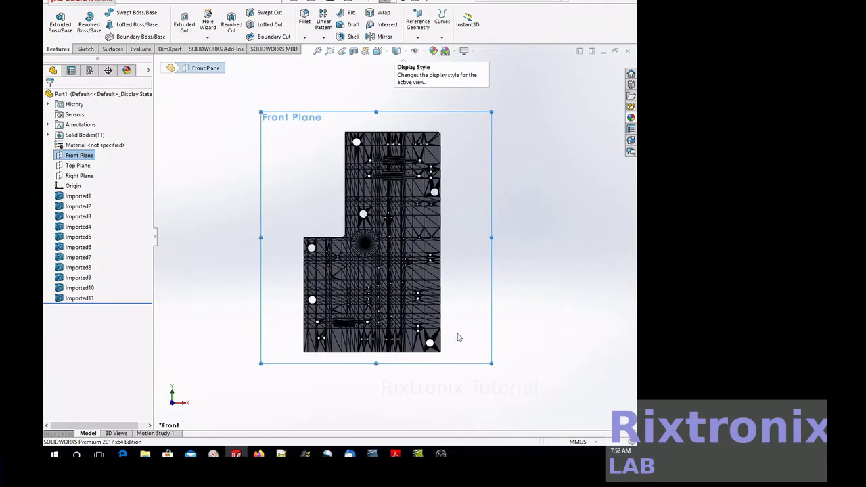
drag(374, 363, 380, 397)
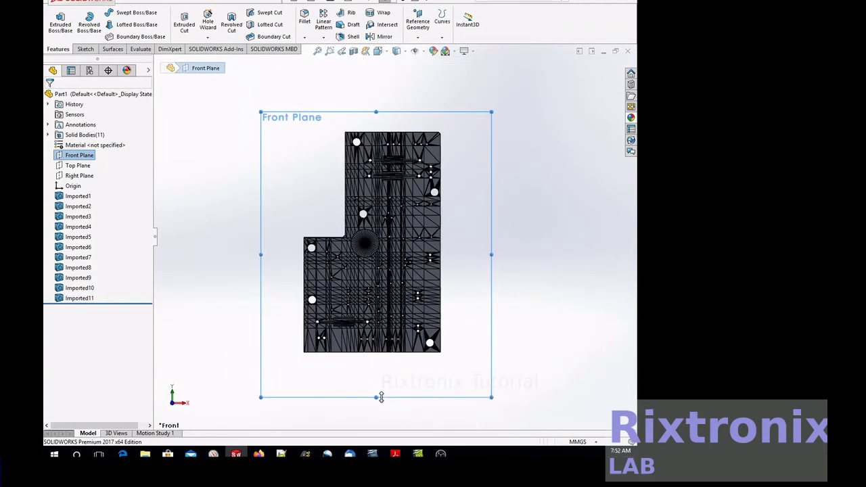
drag(490, 254, 518, 254)
drag(389, 112, 389, 86)
drag(247, 240, 243, 242)
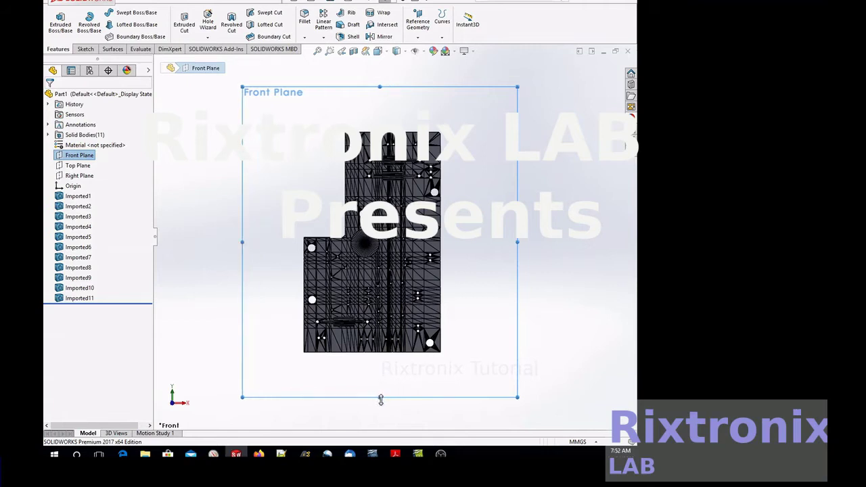
drag(380, 399, 381, 409)
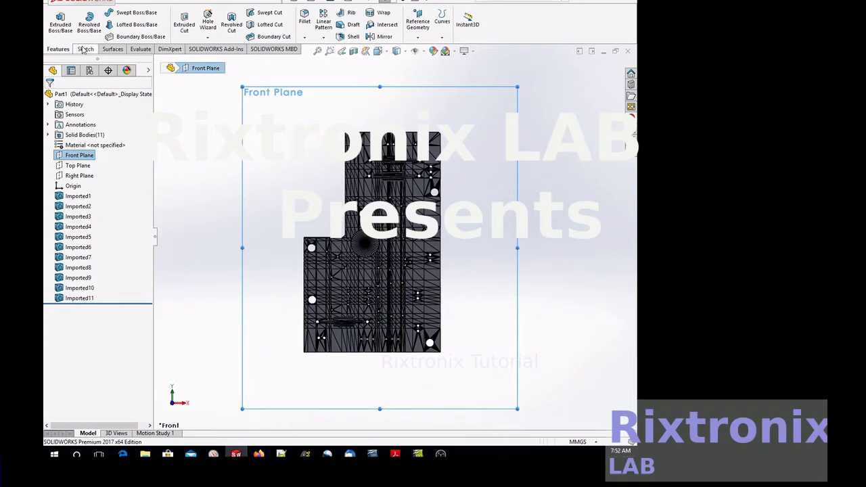
Create a reference plane offset 20 mm from the Front Plane, flipped to the side opposite the tall cylindrical component
right_click(553, 110)
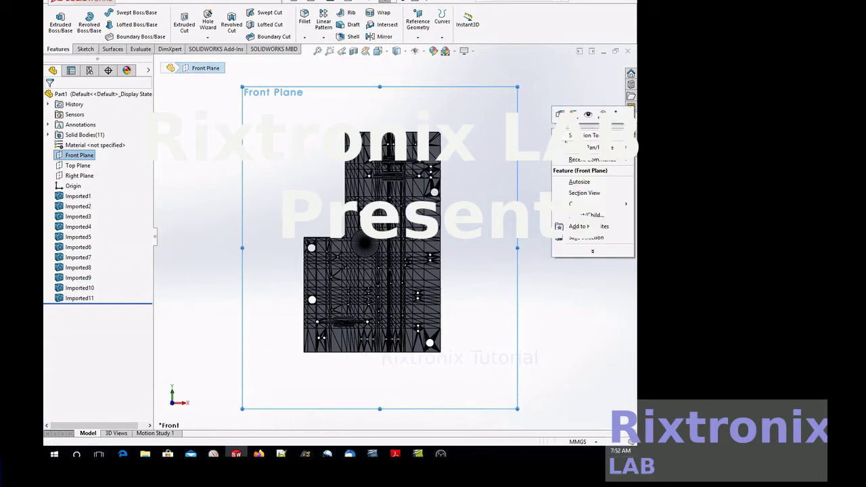
mouse_move(594, 147)
click(497, 181)
drag(555, 174, 470, 177)
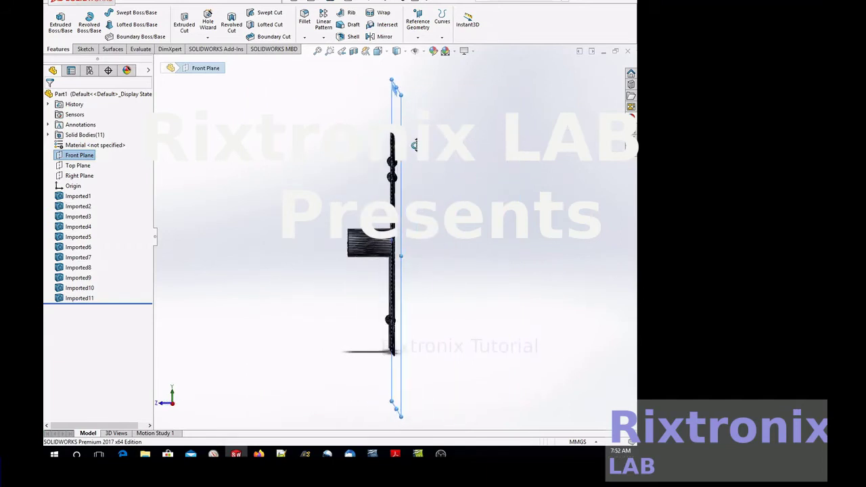
click(418, 38)
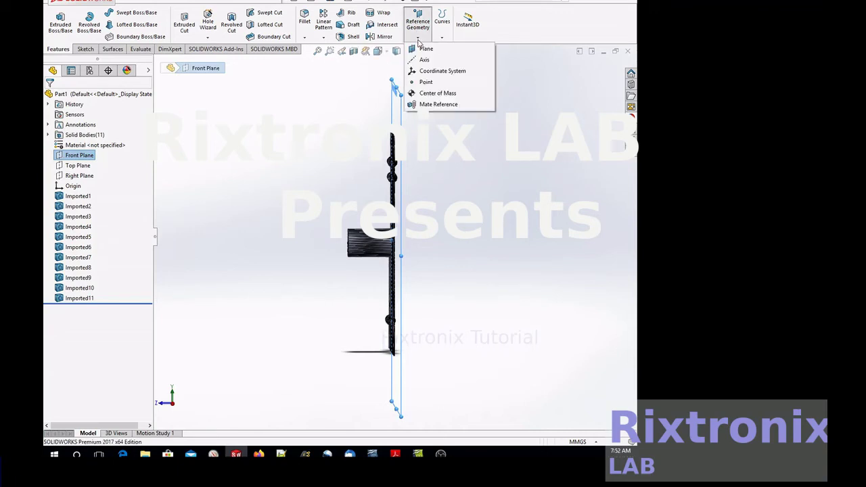
click(422, 48)
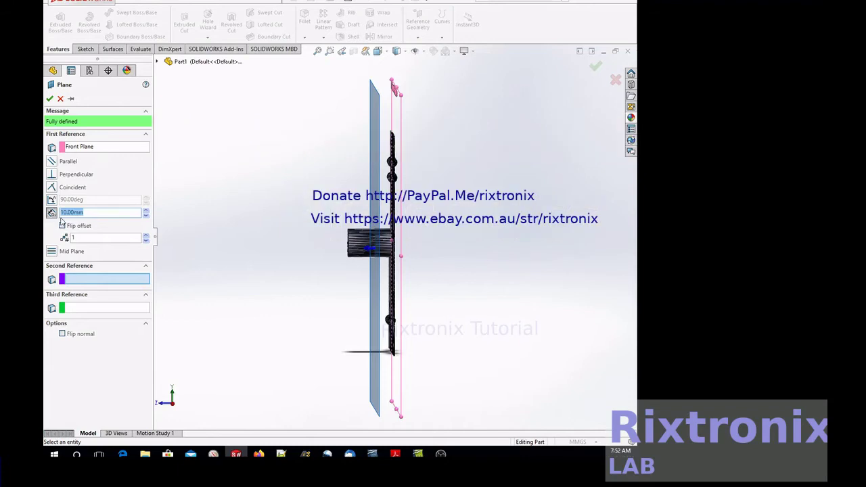
click(63, 226)
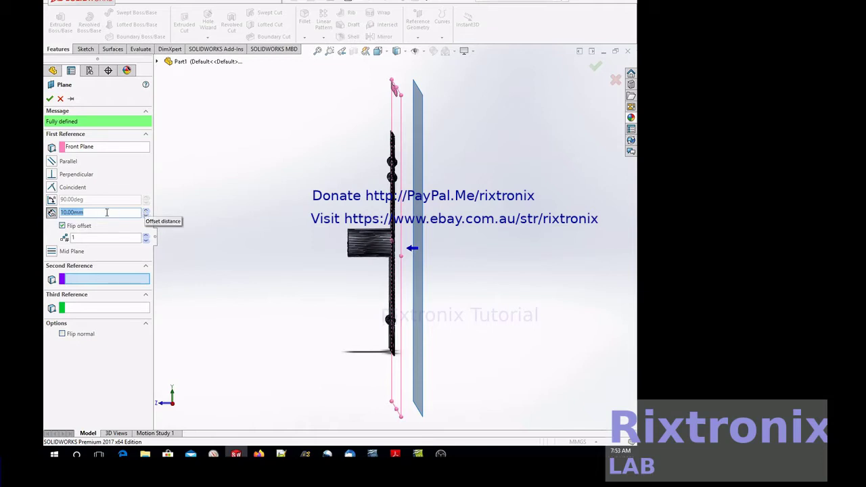
click(146, 210)
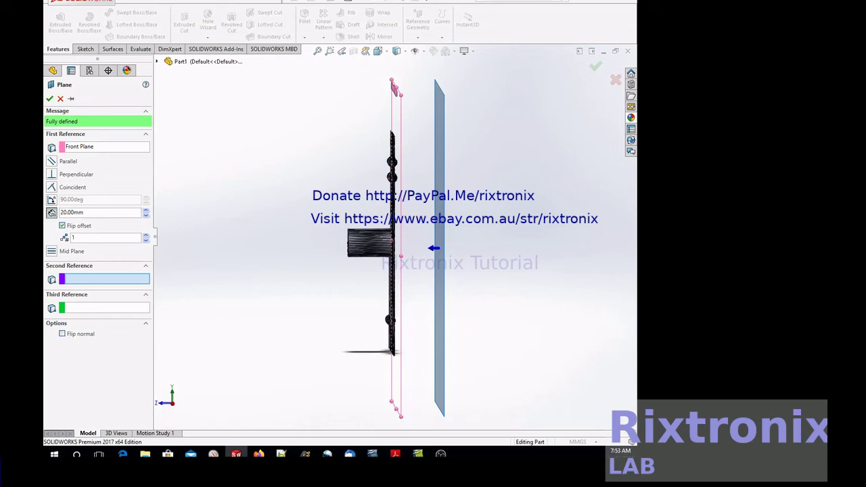
click(51, 99)
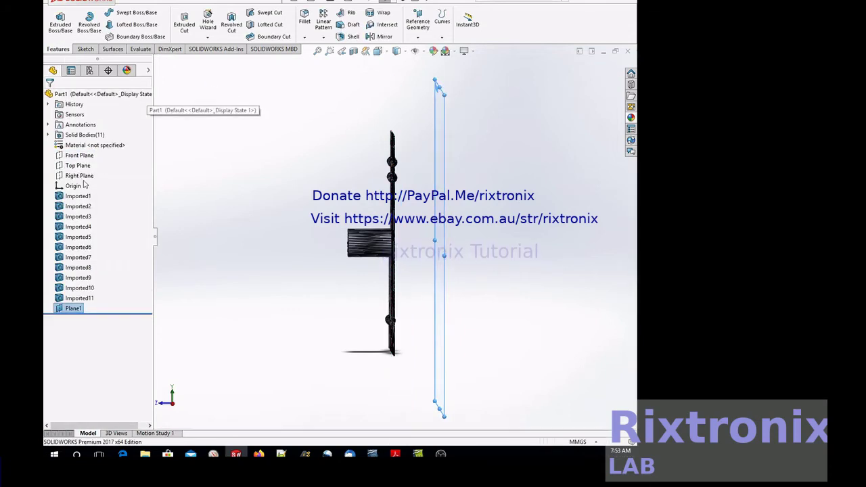
Sketch a closed stepped outline around the board on the new offset plane, about 89 mm wide and 128 mm tall
right_click(74, 308)
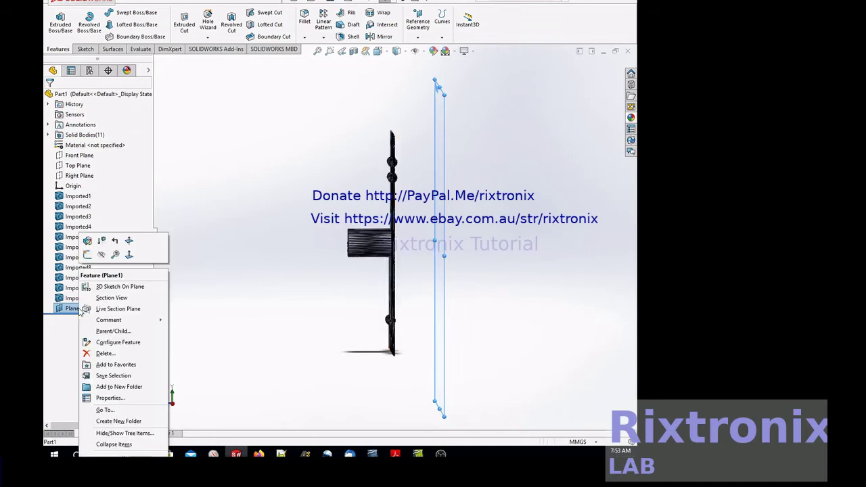
click(124, 261)
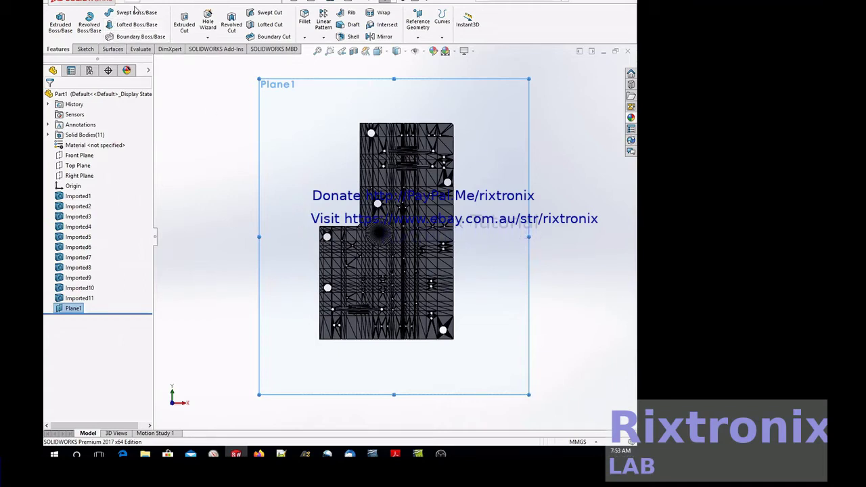
click(86, 50)
click(104, 12)
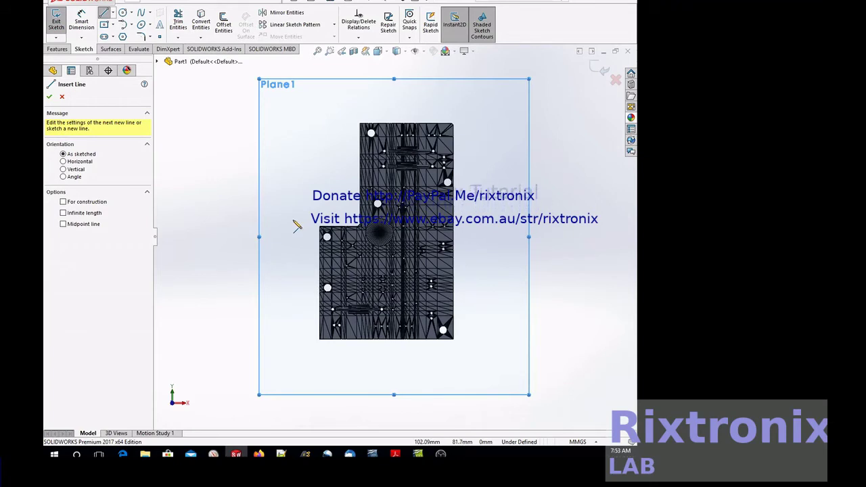
click(292, 221)
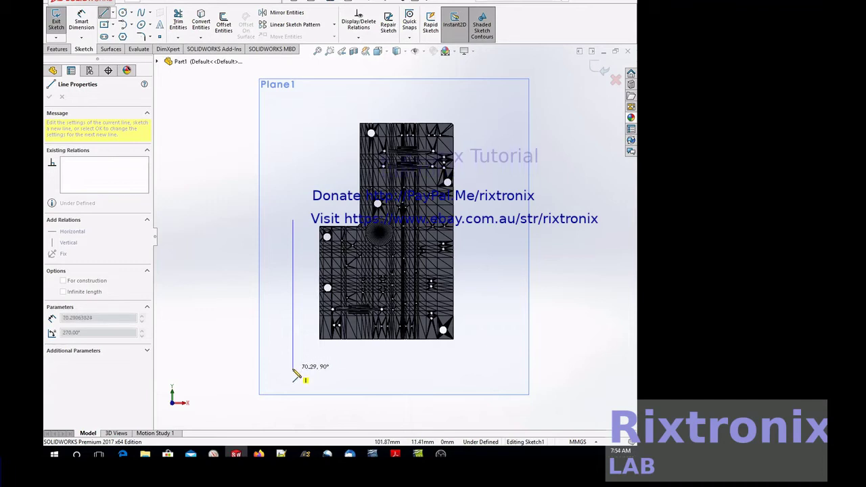
click(293, 369)
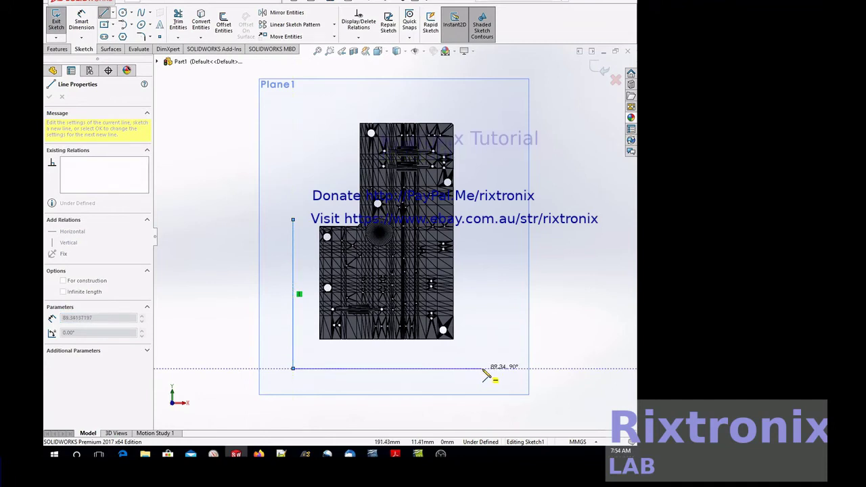
click(484, 370)
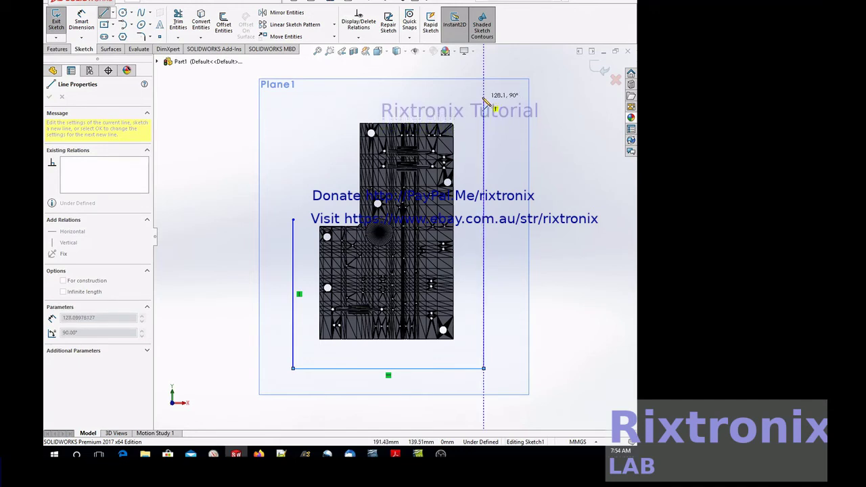
click(483, 98)
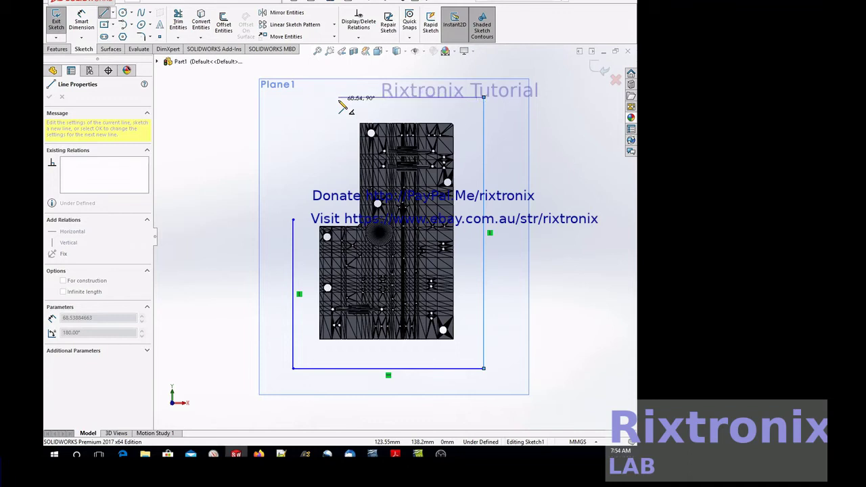
click(339, 98)
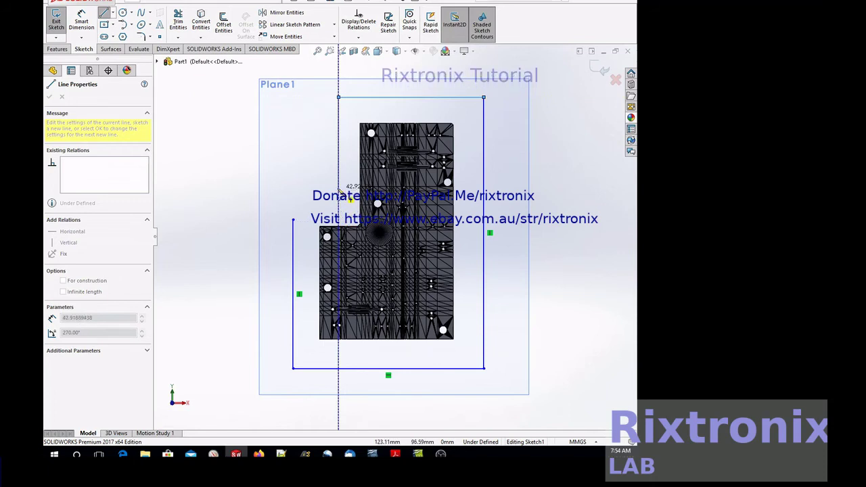
click(338, 188)
click(293, 188)
click(292, 220)
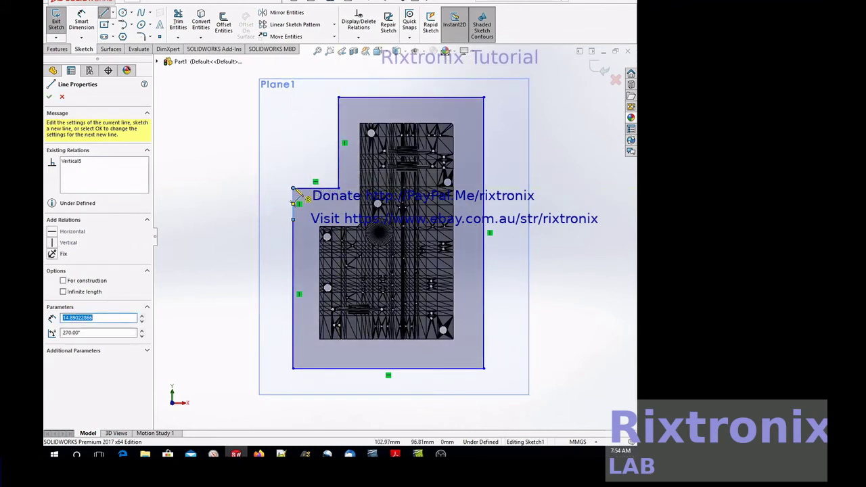
Select all six corners of the stepped board outline for a sketch fillet
click(140, 36)
click(295, 190)
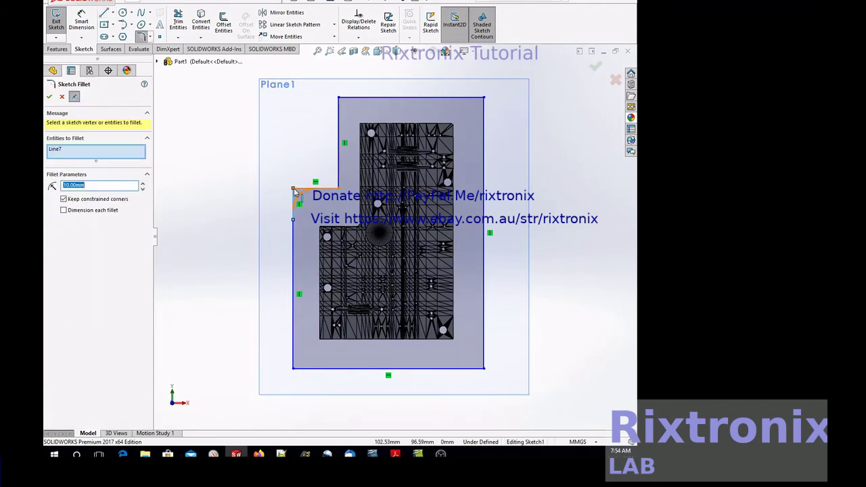
click(294, 192)
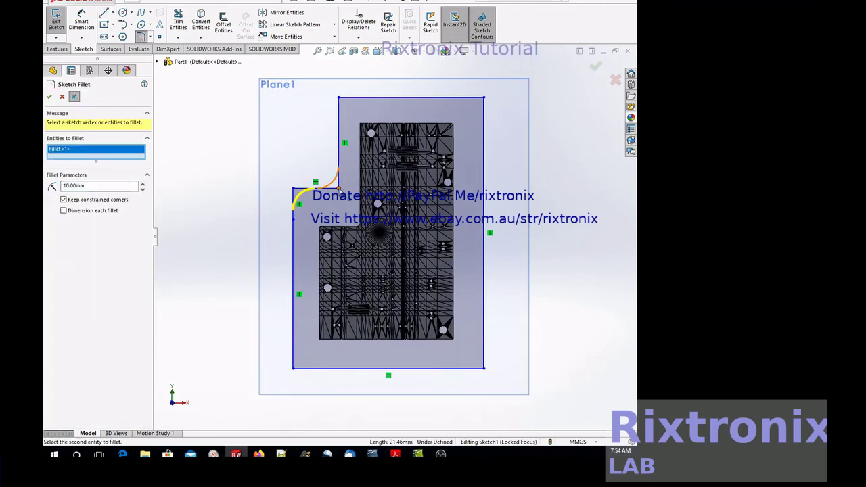
click(339, 120)
click(338, 100)
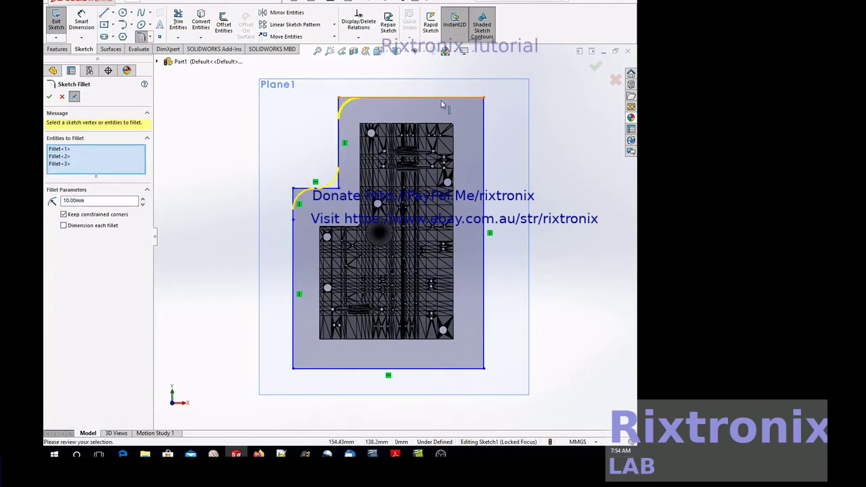
click(485, 100)
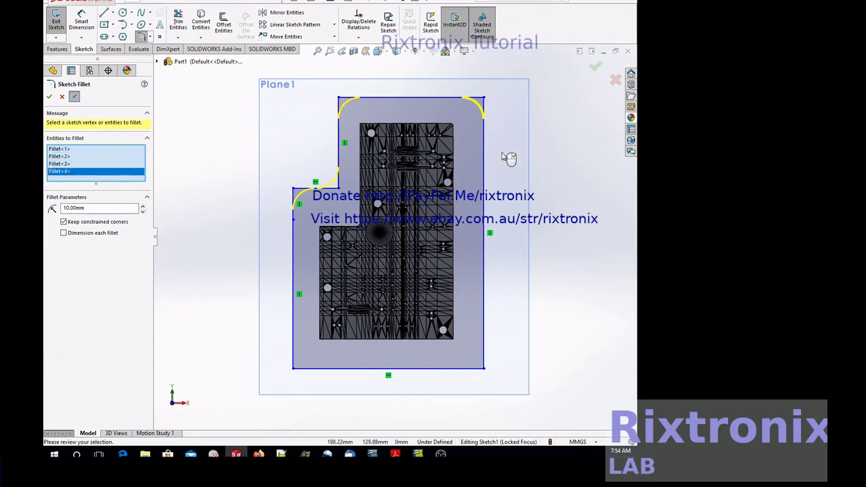
click(483, 368)
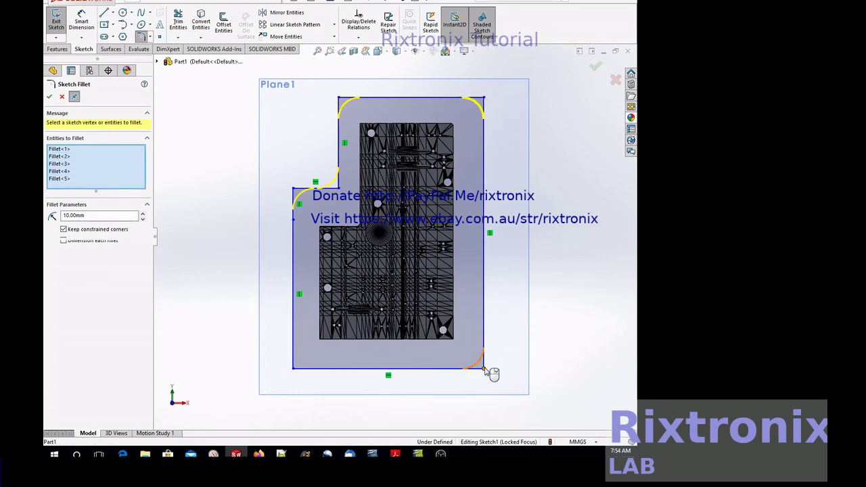
click(295, 370)
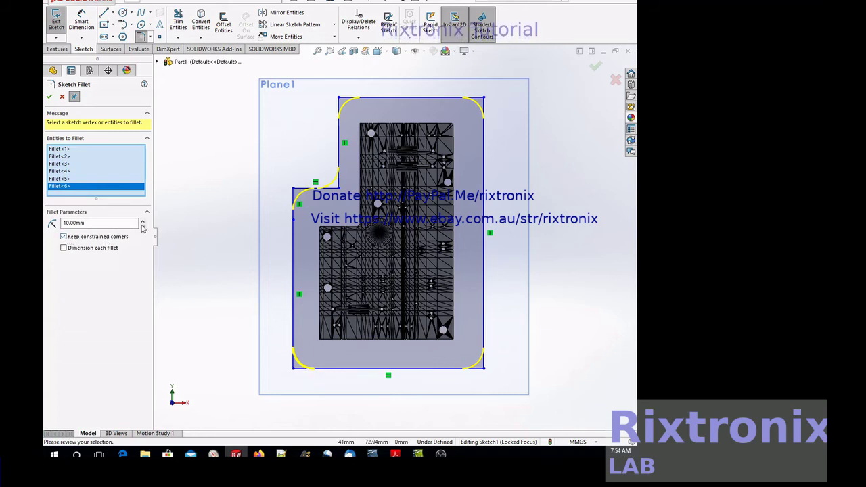
Set the sketch fillet radius to 4 mm and apply it to the six selected outline corners
double_click(62, 224)
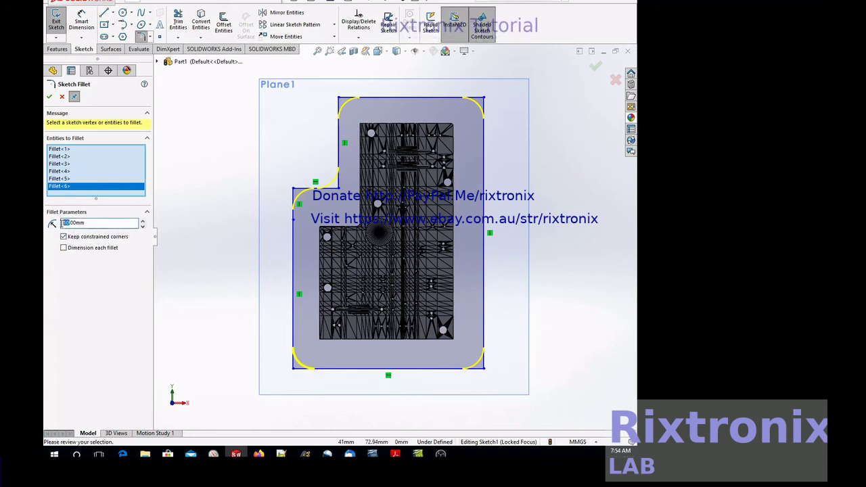
text(2)
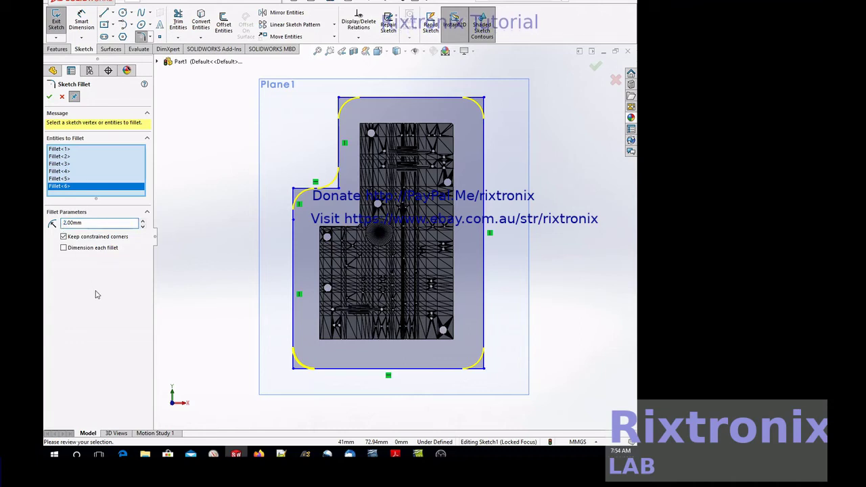
click(142, 222)
drag(62, 223, 66, 224)
text(3)
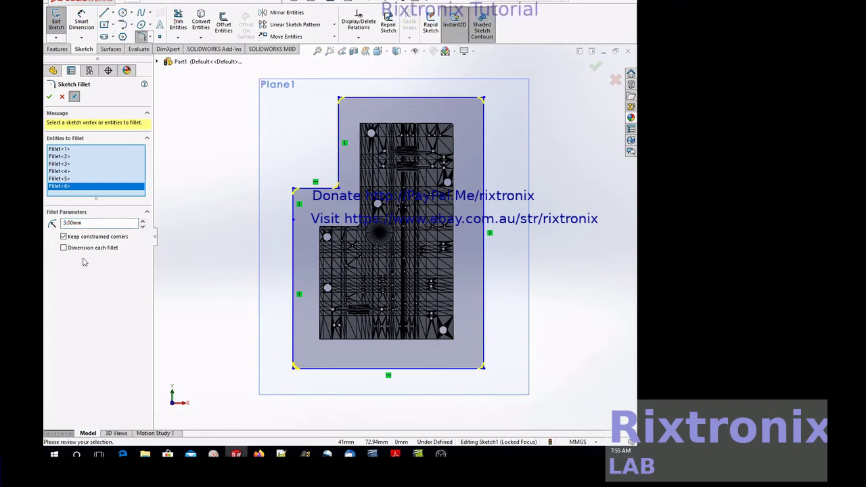
drag(63, 223, 65, 223)
text(4)
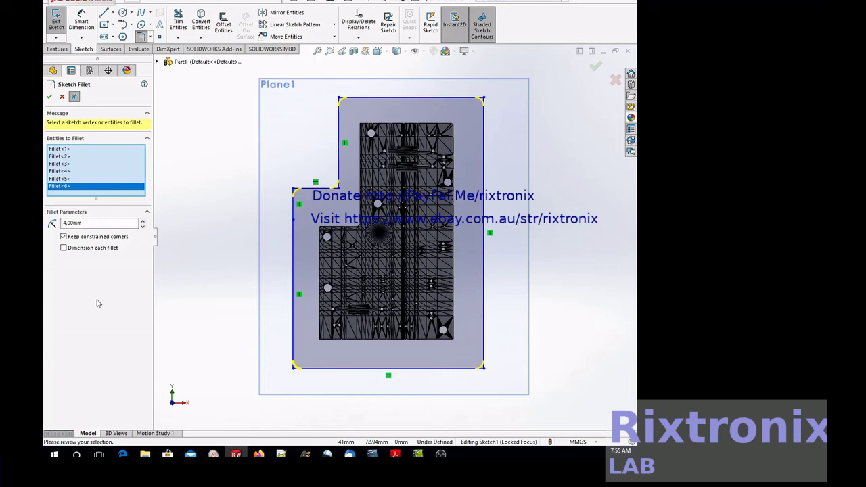
click(49, 97)
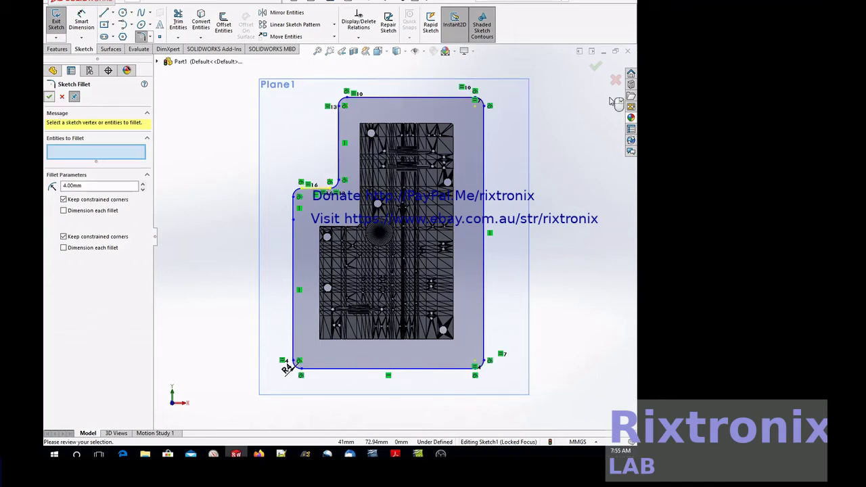
Close the Sketch Fillet command and exit the outline sketch
right_click(587, 125)
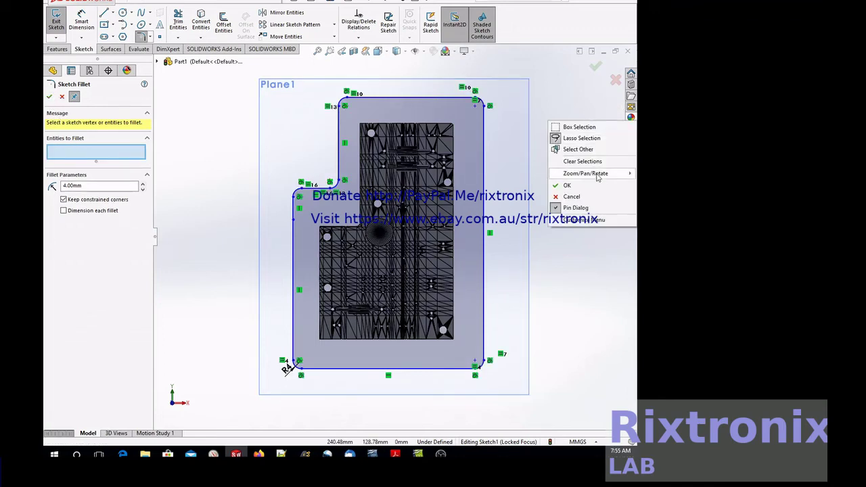
mouse_move(595, 173)
click(521, 217)
mouse_move(572, 207)
mouse_down()
mouse_move(485, 212)
mouse_move(515, 211)
mouse_up()
key(Escape)
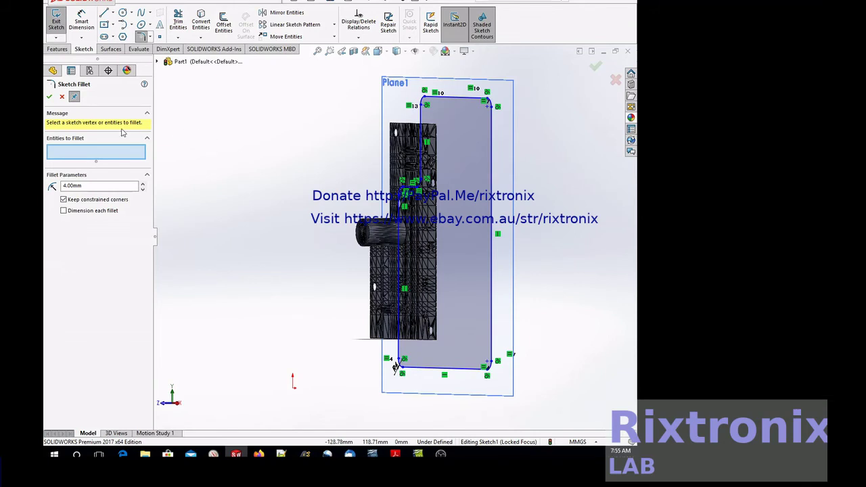
click(49, 97)
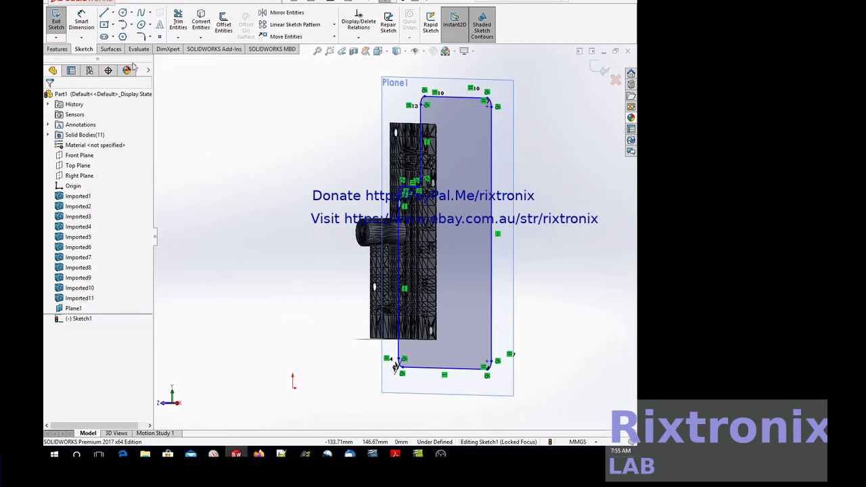
click(56, 23)
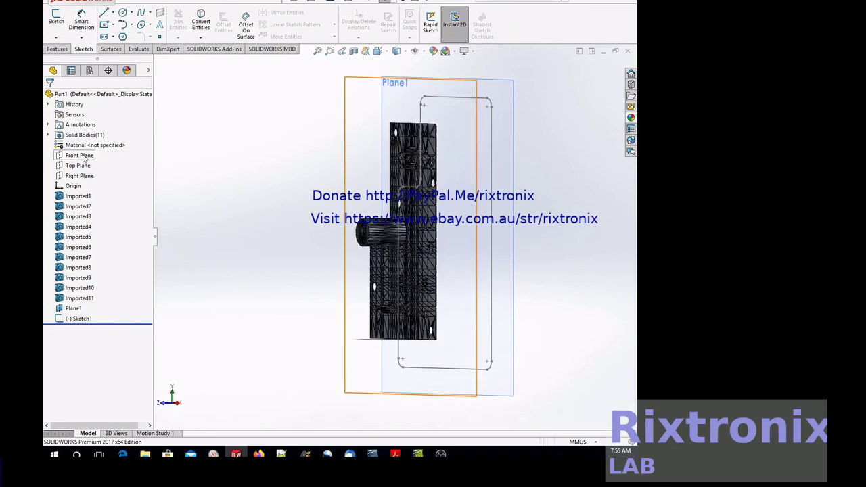
Create a reference plane offset 70 mm from Plane1, on the far side of the tall cylindrical component
click(73, 308)
click(342, 52)
click(378, 51)
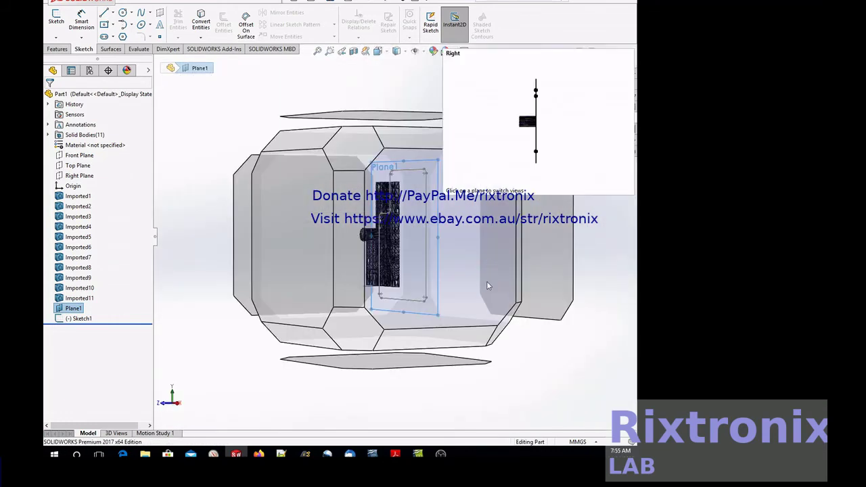
click(486, 286)
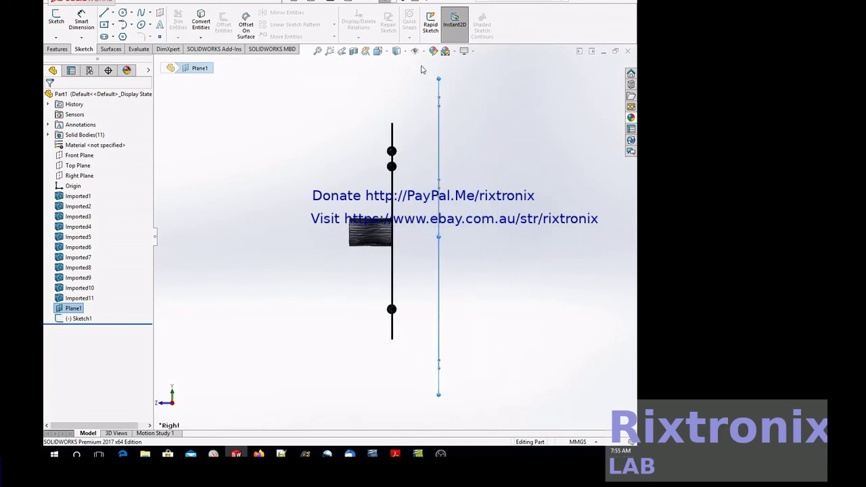
click(57, 49)
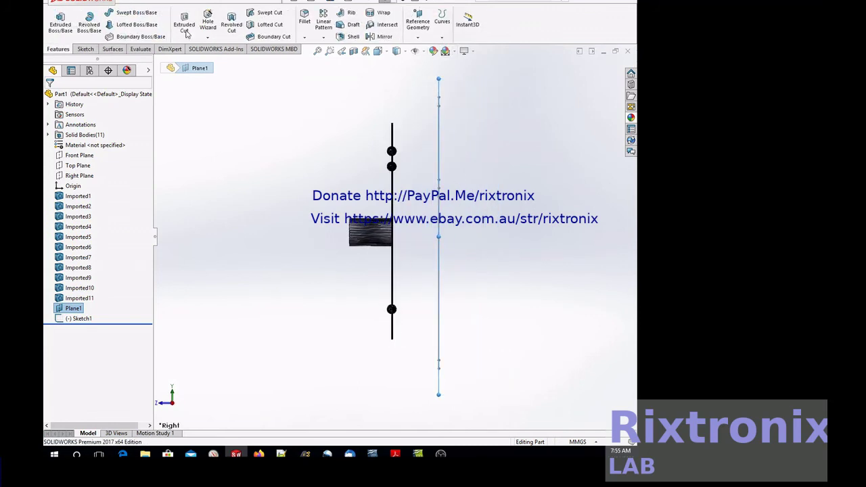
click(418, 38)
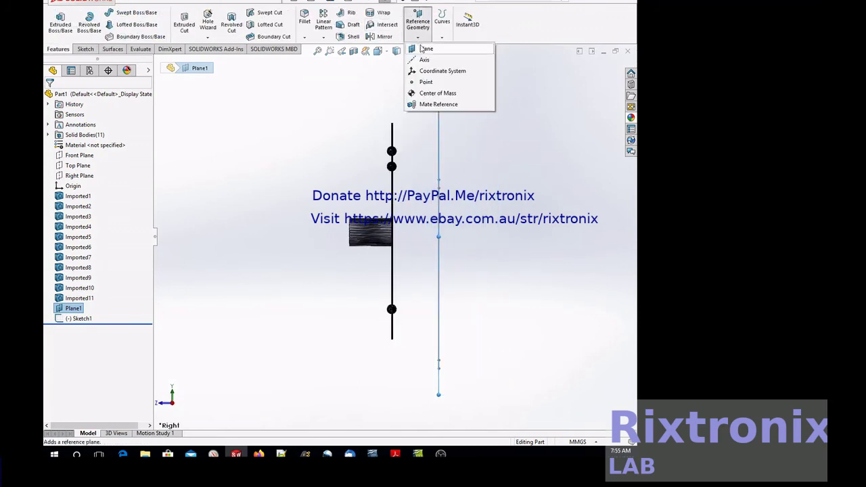
click(424, 48)
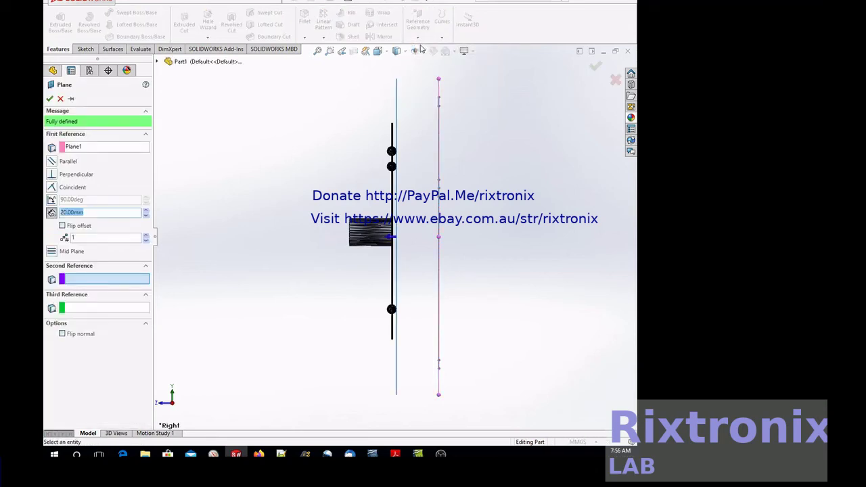
click(146, 211)
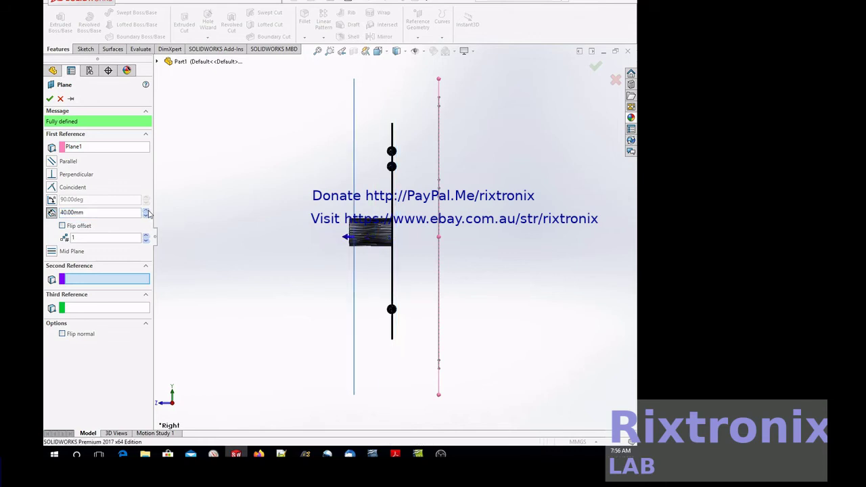
click(146, 211)
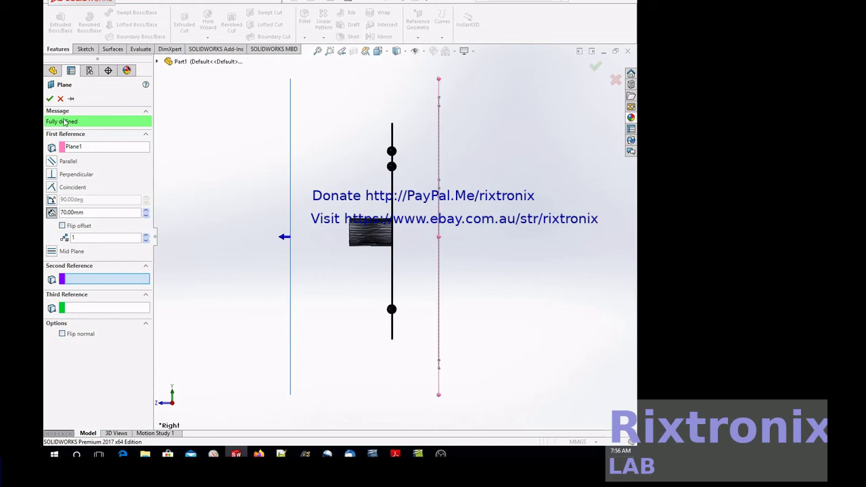
click(50, 98)
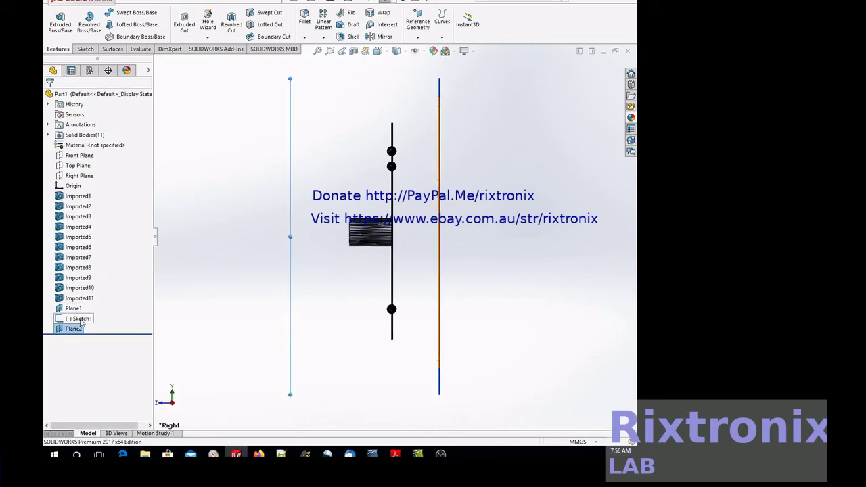
Copy the filleted outline sketch and paste it onto the new 70 mm offset plane
click(81, 321)
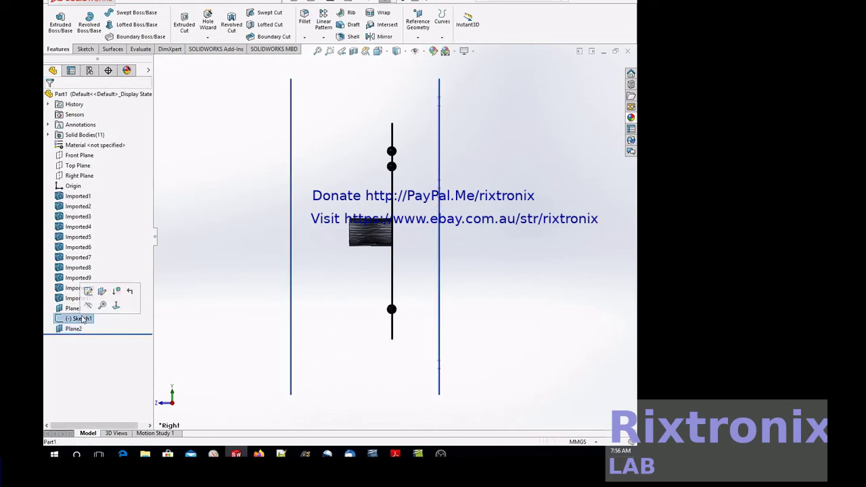
click(151, 3)
click(171, 71)
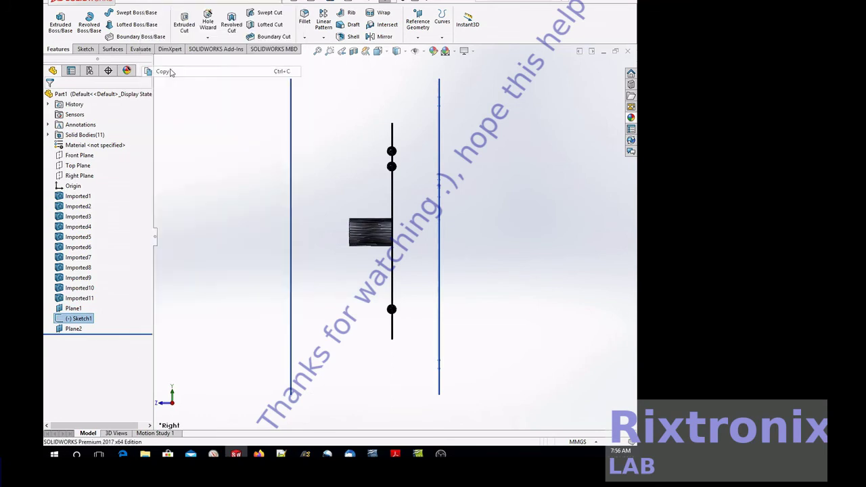
click(74, 329)
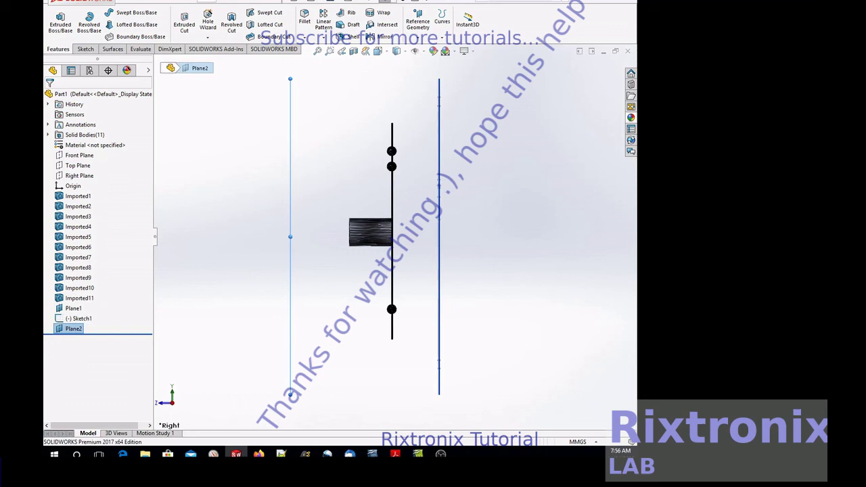
click(151, 3)
click(239, 82)
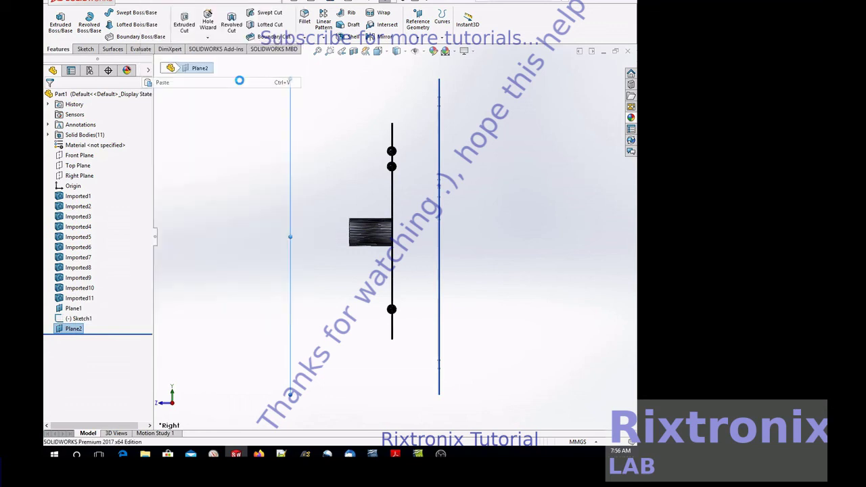
Inspect both outline sketches around the board from an angle, and view the model normal to Plane1
right_click(501, 129)
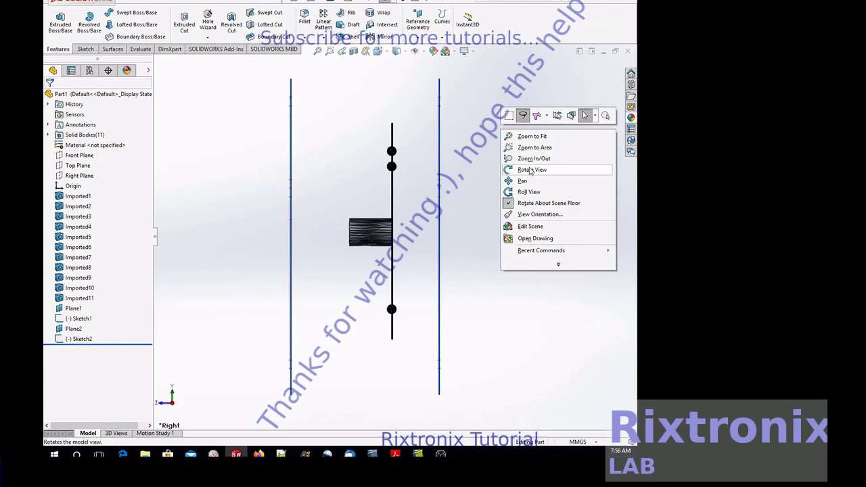
click(526, 169)
drag(526, 167, 568, 186)
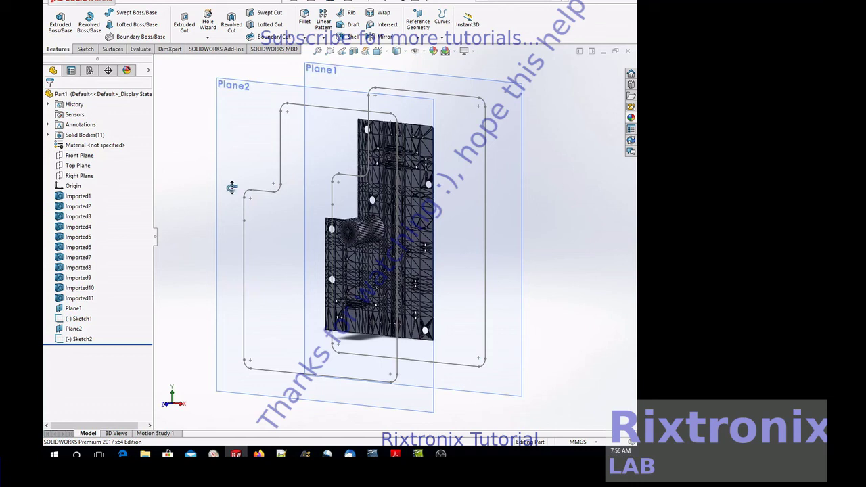
click(81, 156)
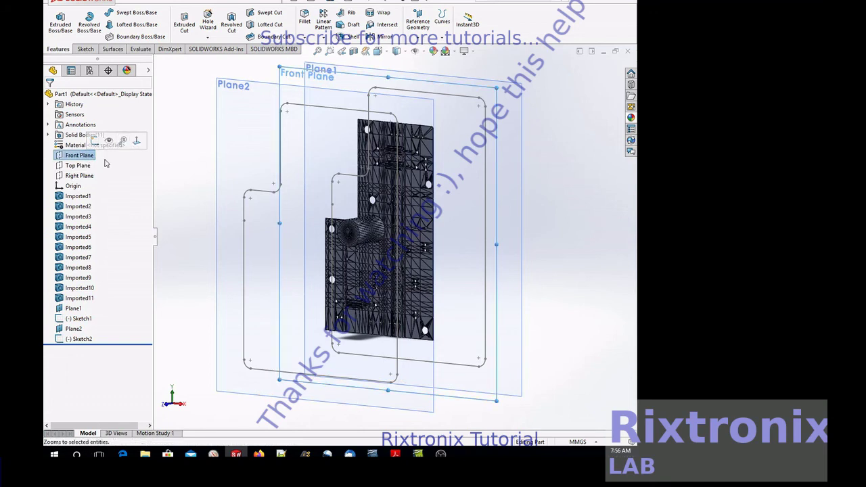
click(75, 309)
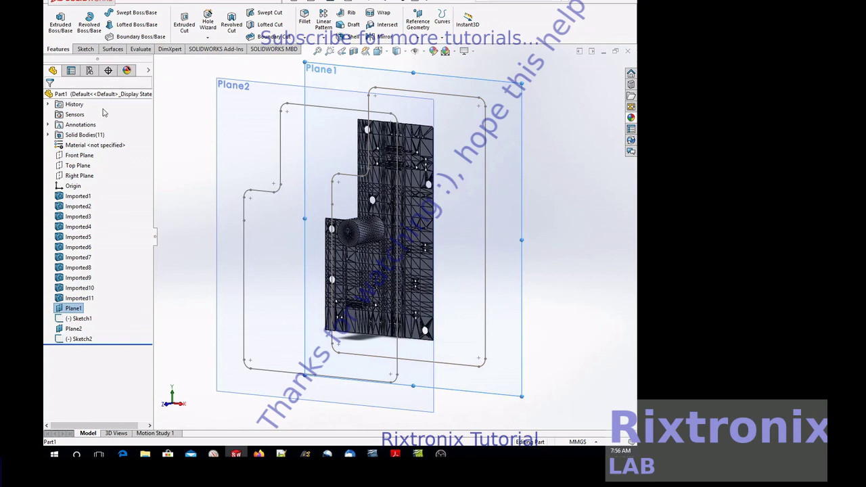
right_click(71, 312)
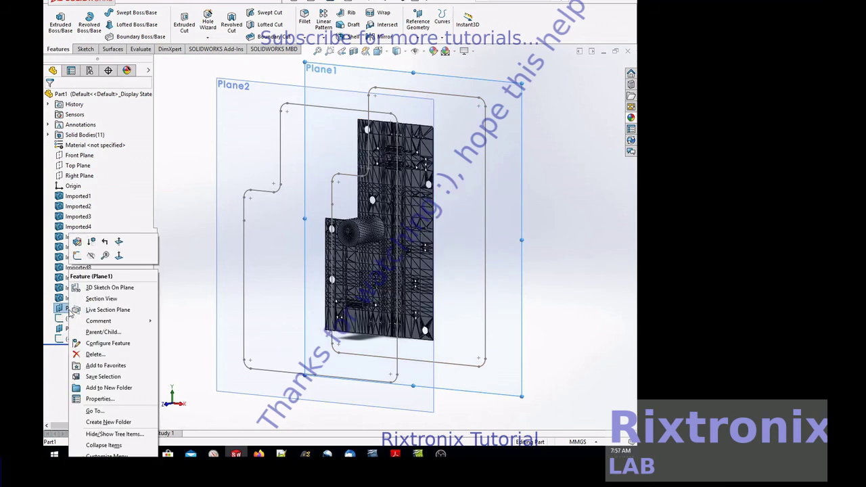
click(119, 256)
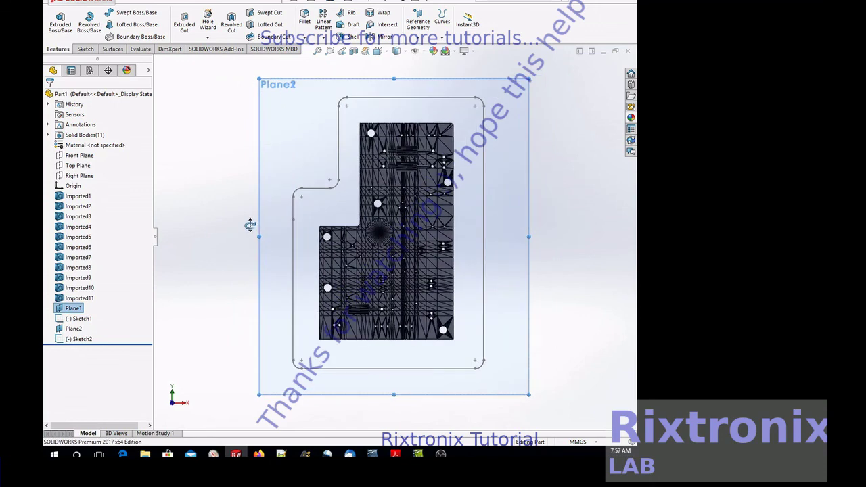